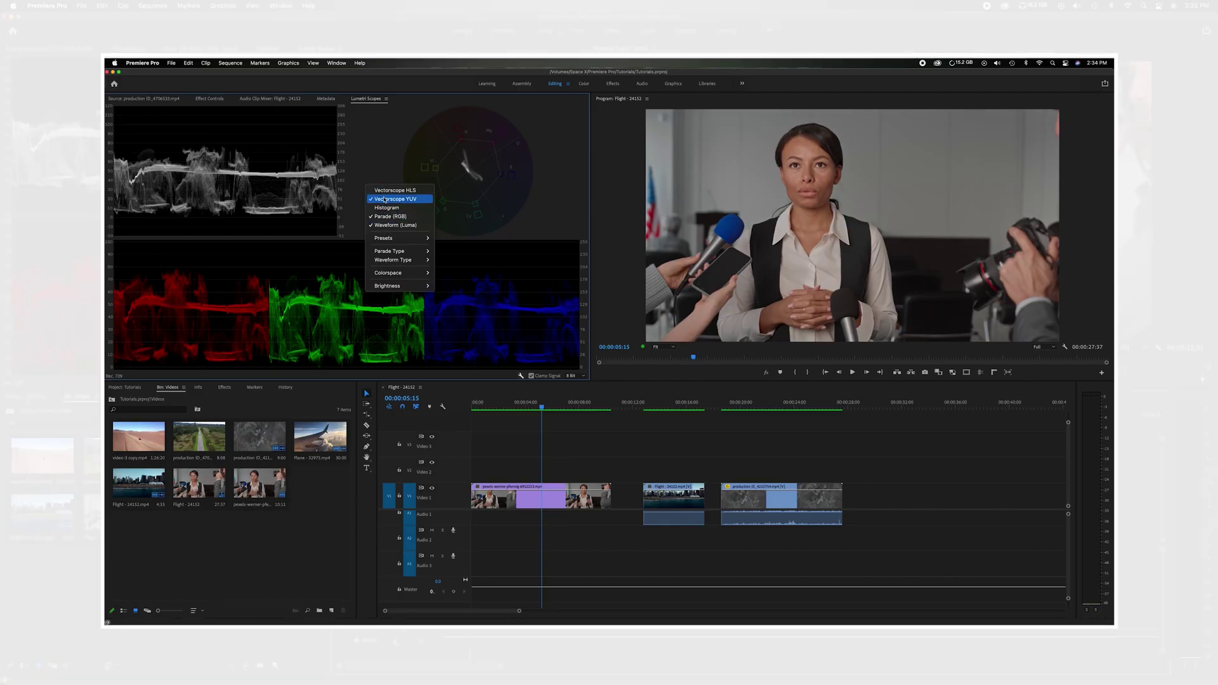
Step: Toggle the RGB Parade and YUV vectorscope off and back on in Lumetri Scopes
{"action": "left_click", "coordinate": [388, 217]}
{"action": "right_click", "coordinate": [379, 209]}
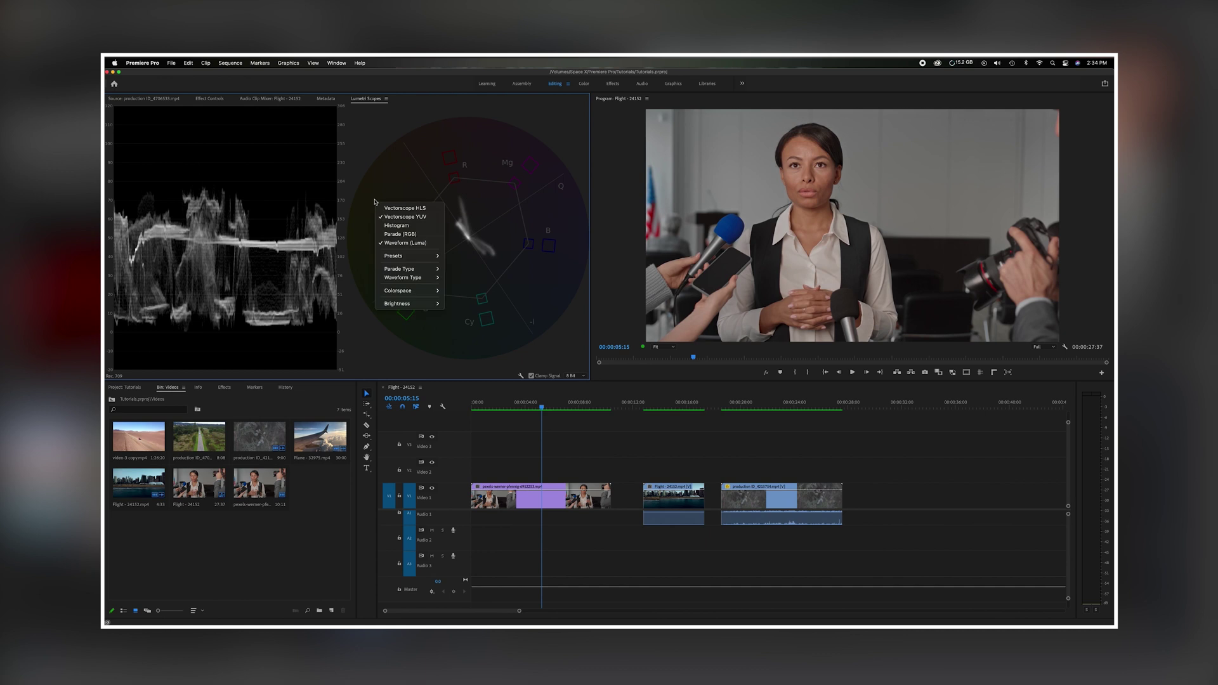
{"action": "left_click", "coordinate": [393, 235]}
{"action": "right_click", "coordinate": [435, 190]}
{"action": "left_click", "coordinate": [448, 207]}
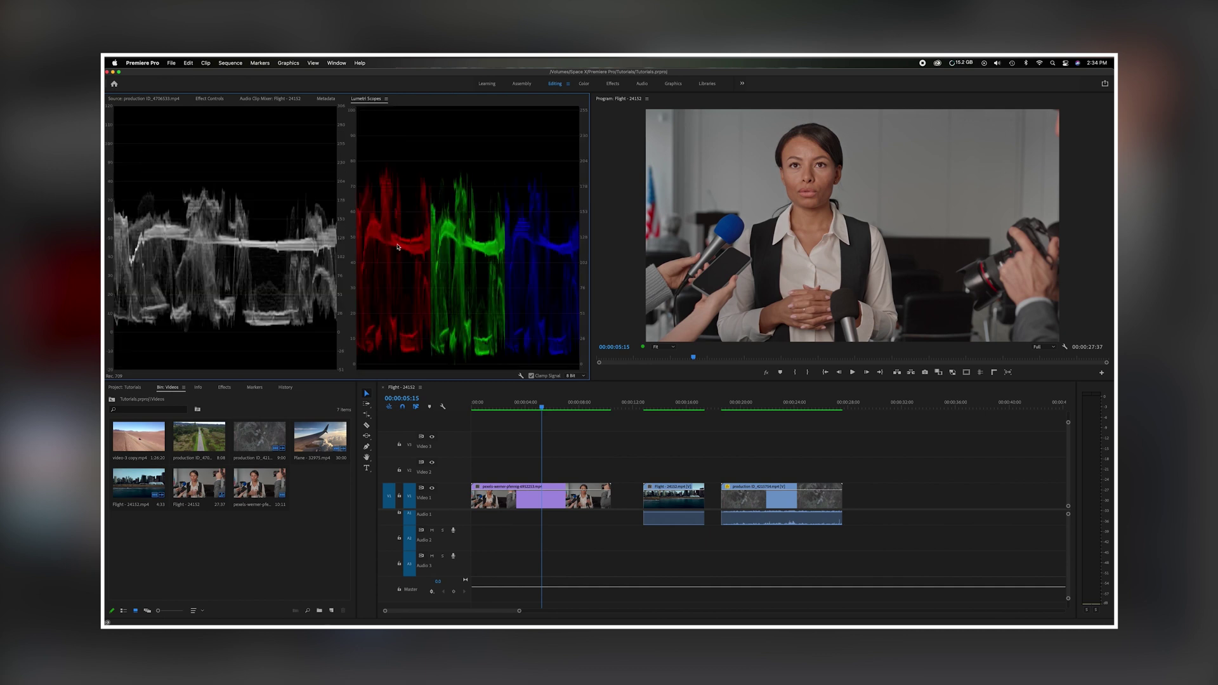
{"action": "right_click", "coordinate": [395, 244]}
{"action": "left_click", "coordinate": [412, 261]}
{"action": "right_click", "coordinate": [347, 289]}
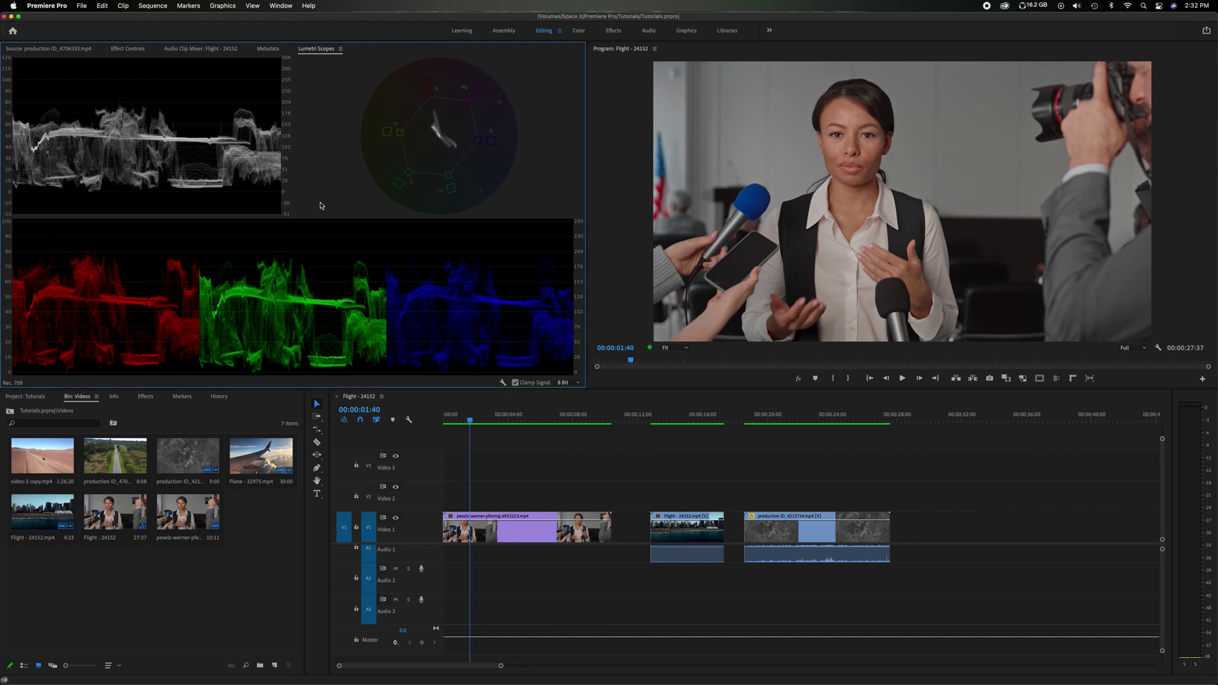
Step: Close the Lumetri Scopes panel from its panel menu, leaving Effect Controls showing
{"action": "left_click", "coordinate": [340, 49]}
{"action": "left_click", "coordinate": [354, 59]}
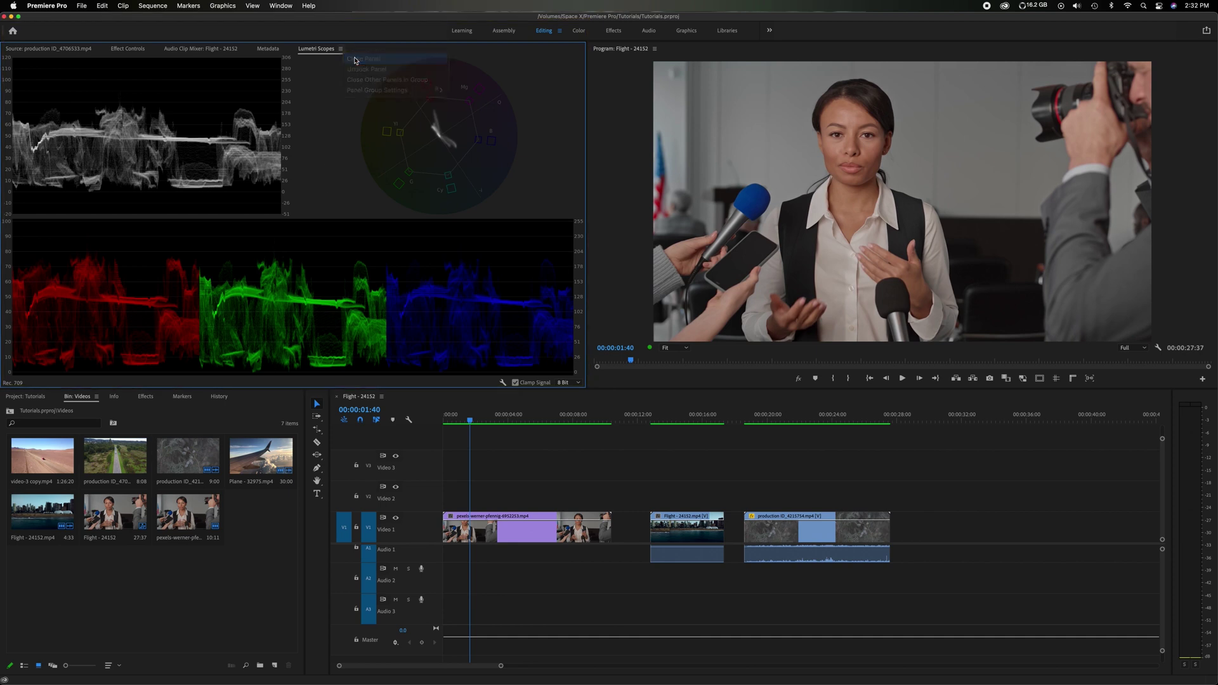
{"action": "left_click", "coordinate": [219, 51]}
{"action": "left_click", "coordinate": [129, 51]}
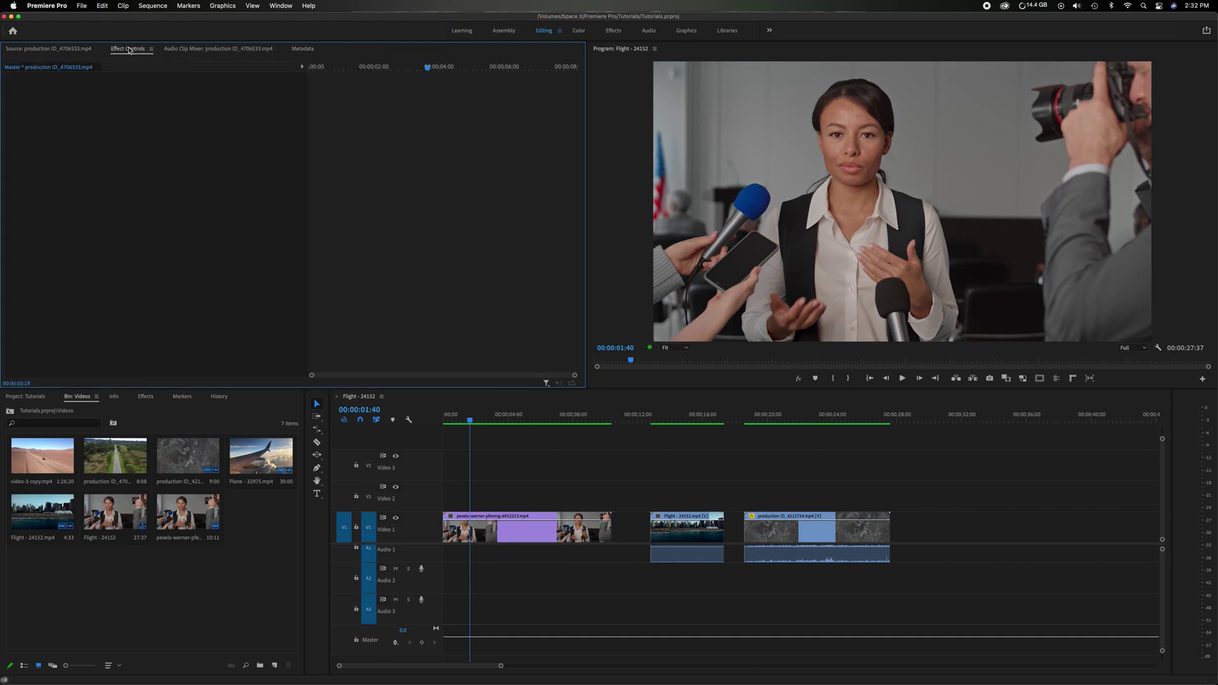
Step: Reopen Lumetri Scopes from the Window menu and bring its tab back to the front
{"action": "left_click", "coordinate": [282, 6]}
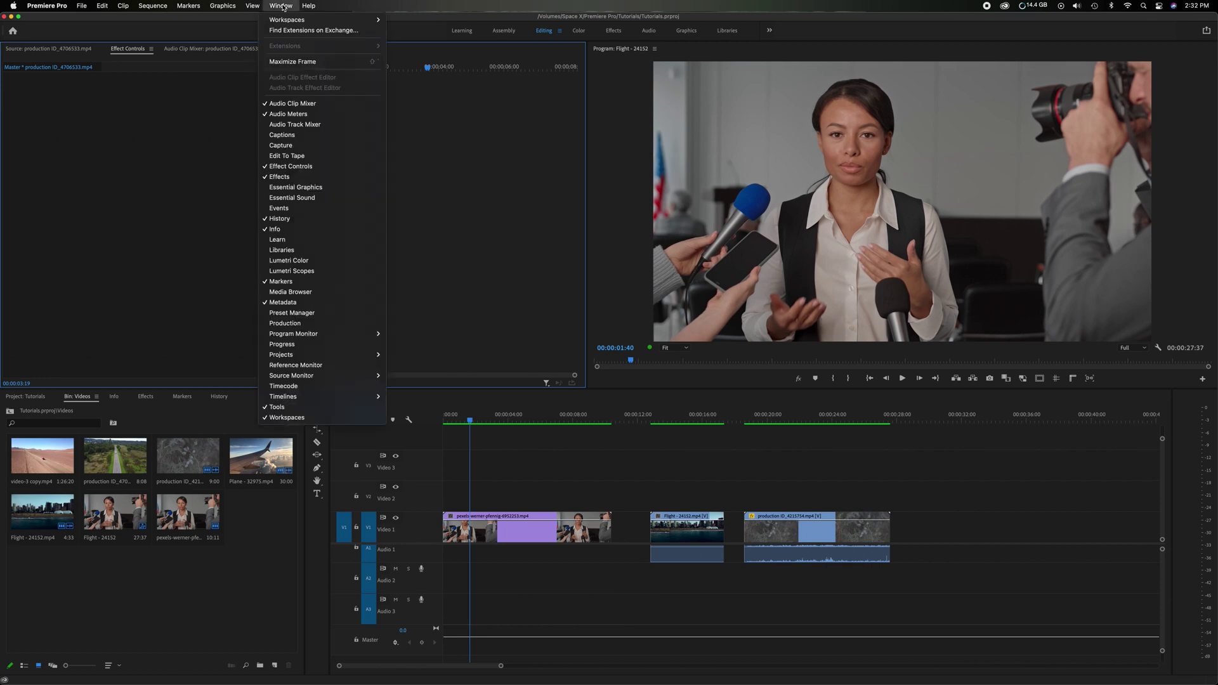
{"action": "left_click", "coordinate": [303, 273]}
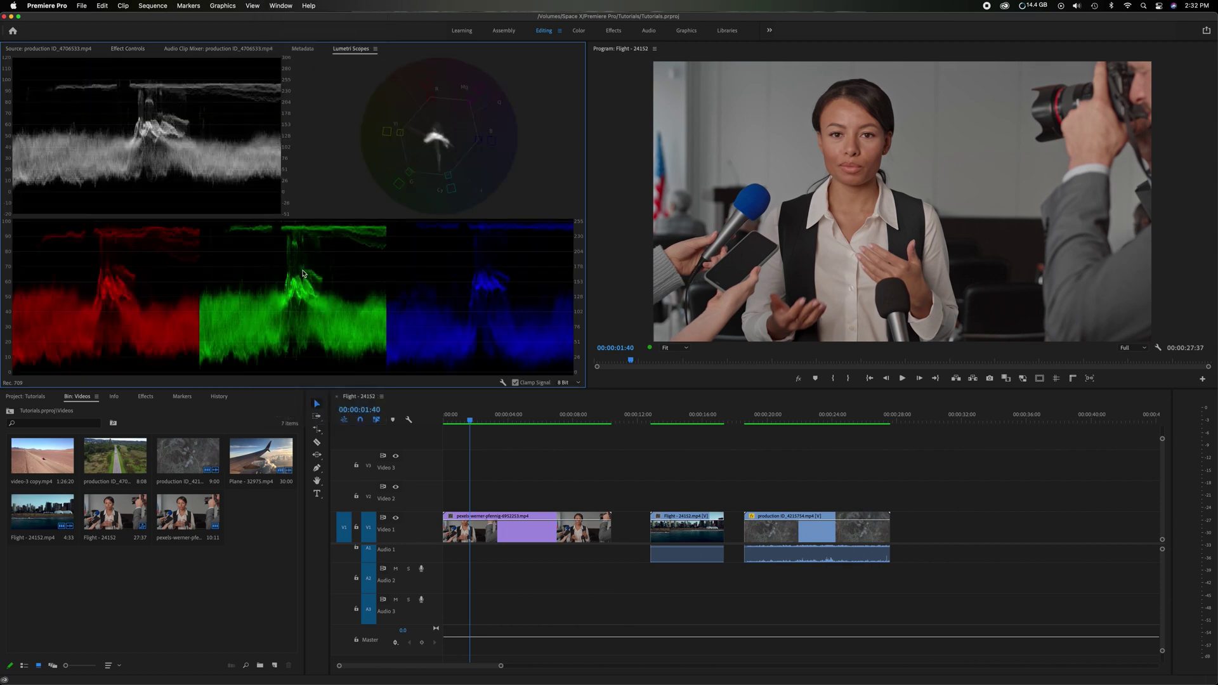
{"action": "left_click", "coordinate": [307, 50]}
{"action": "left_click", "coordinate": [184, 50]}
{"action": "left_click", "coordinate": [283, 49]}
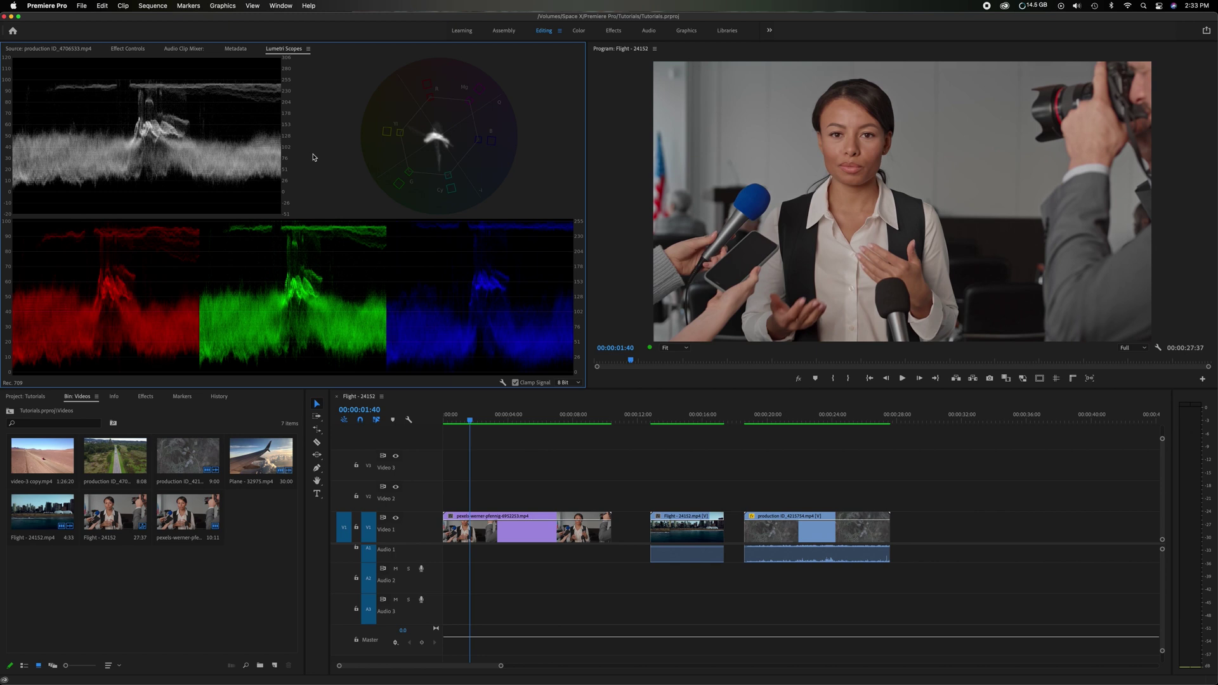
Step: Put the playhead at 00:00:05:15 on the interview frame, leaving the scopes settings unchanged
{"action": "left_click", "coordinate": [579, 417]}
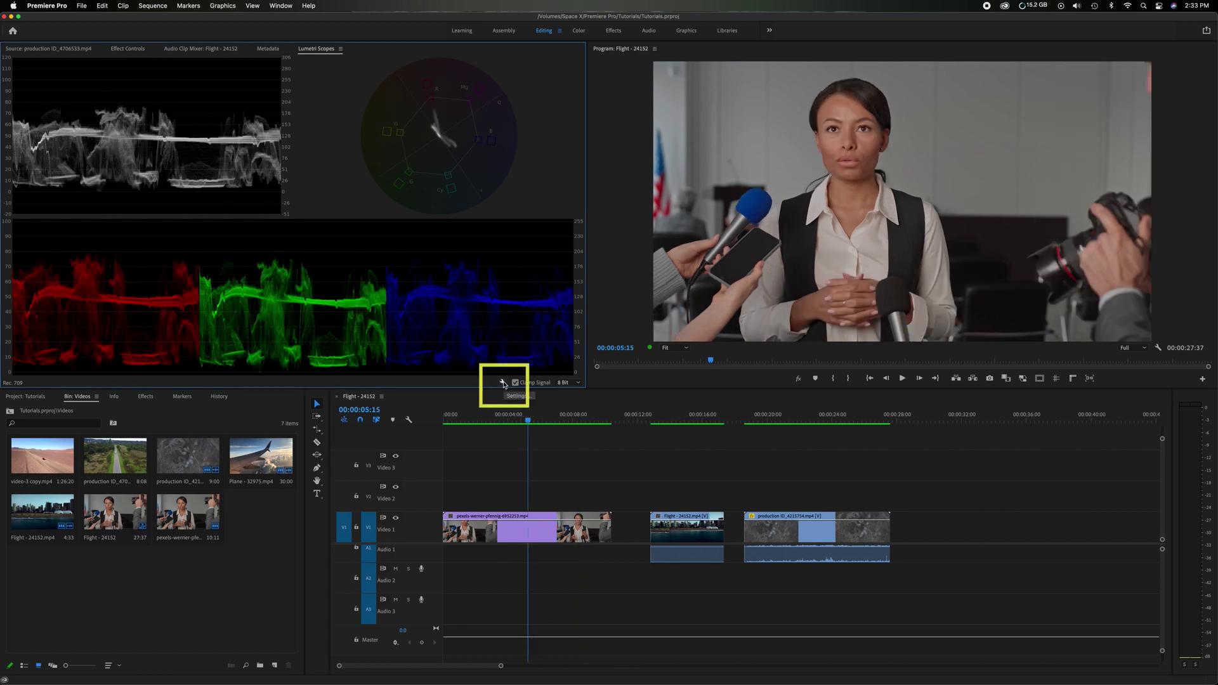
{"action": "left_click", "coordinate": [502, 382]}
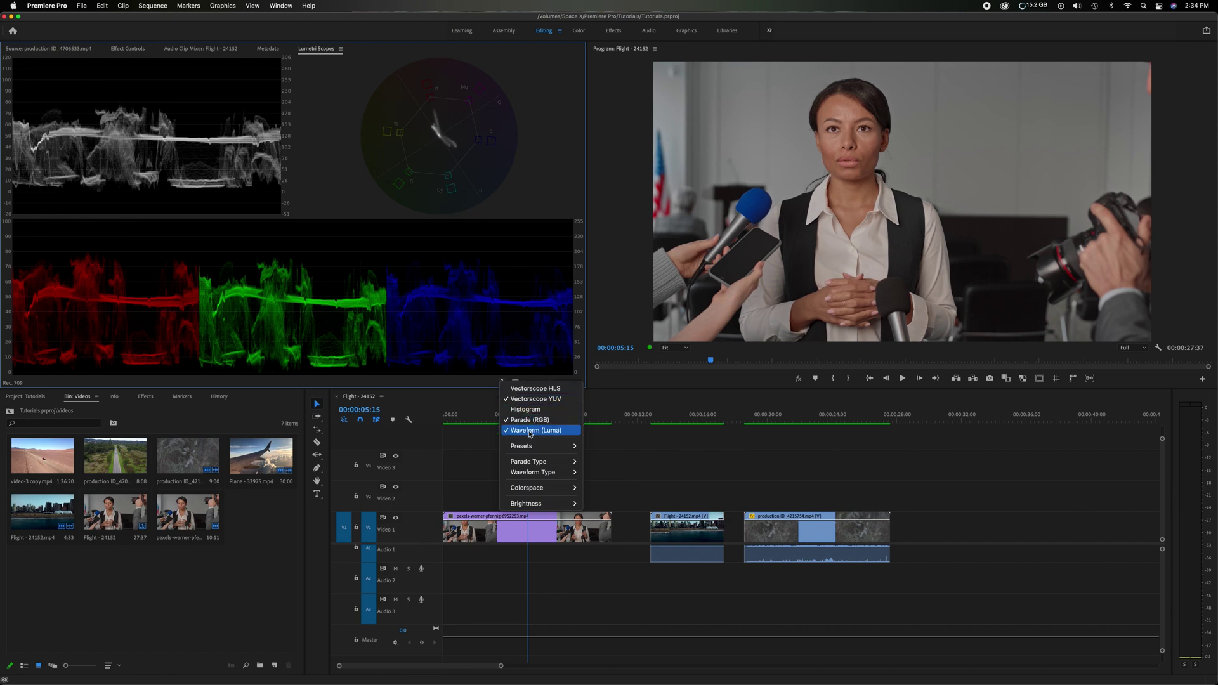
{"action": "key", "text": "Escape"}
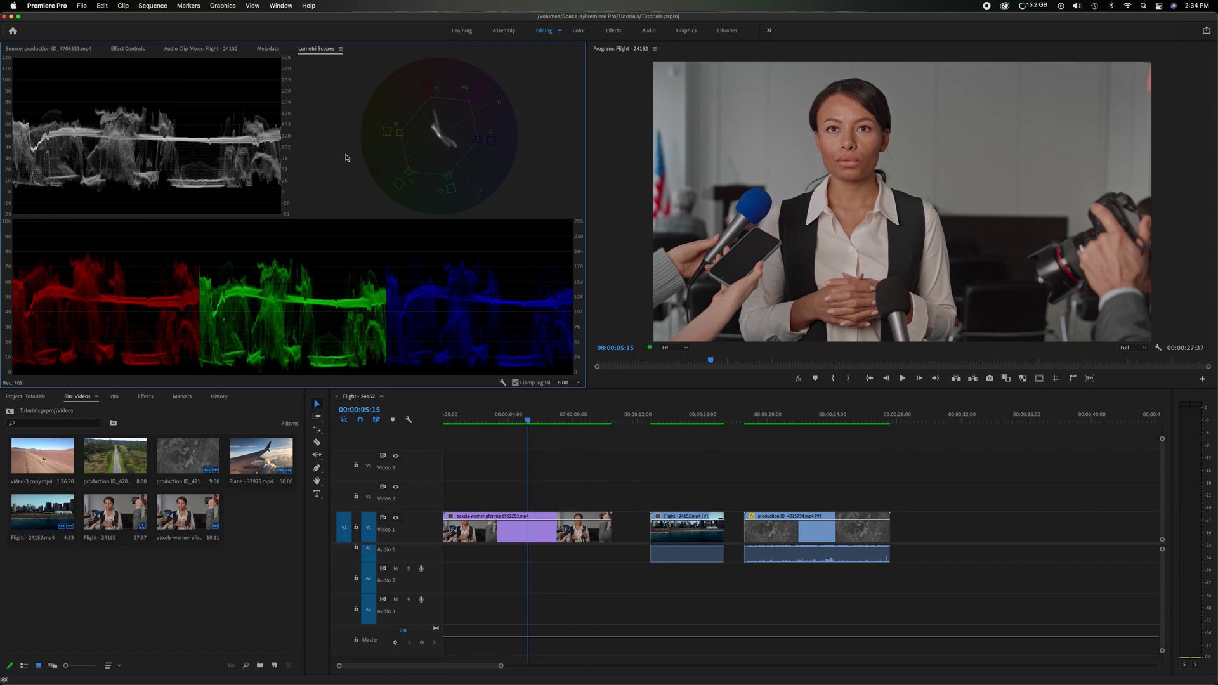
Step: Switch the RGB Parade and YUV vectorscope off and back on from the scopes list
{"action": "right_click", "coordinate": [314, 152]}
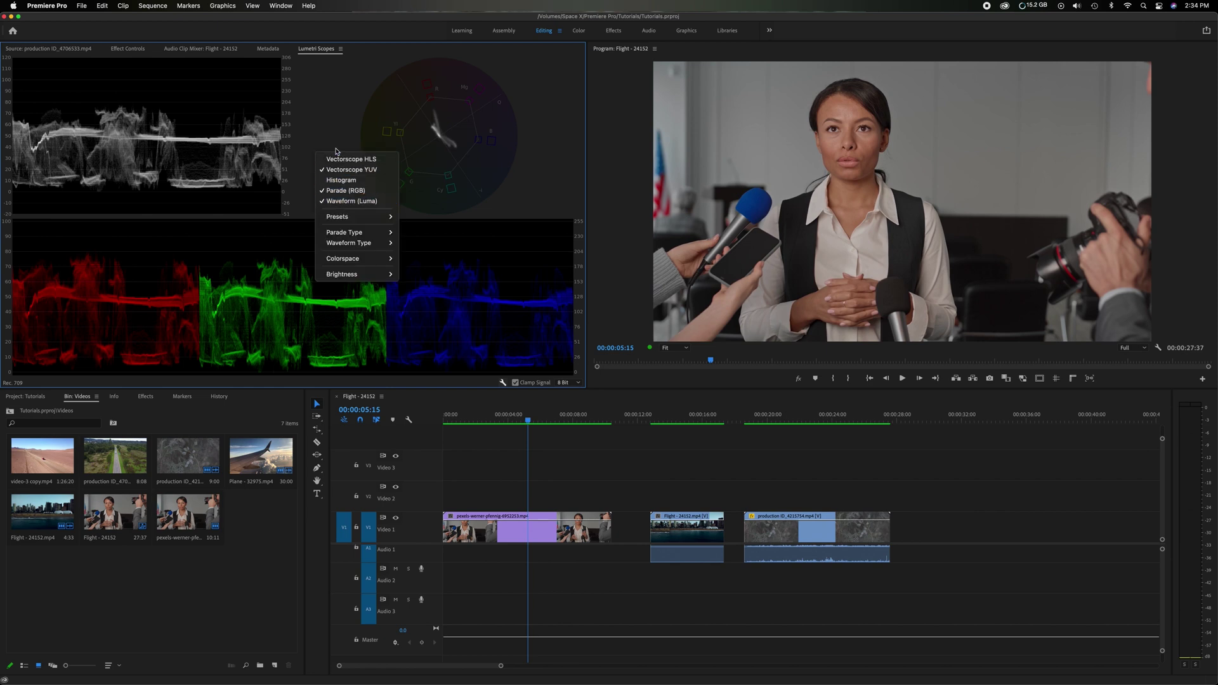
{"action": "left_click", "coordinate": [336, 194]}
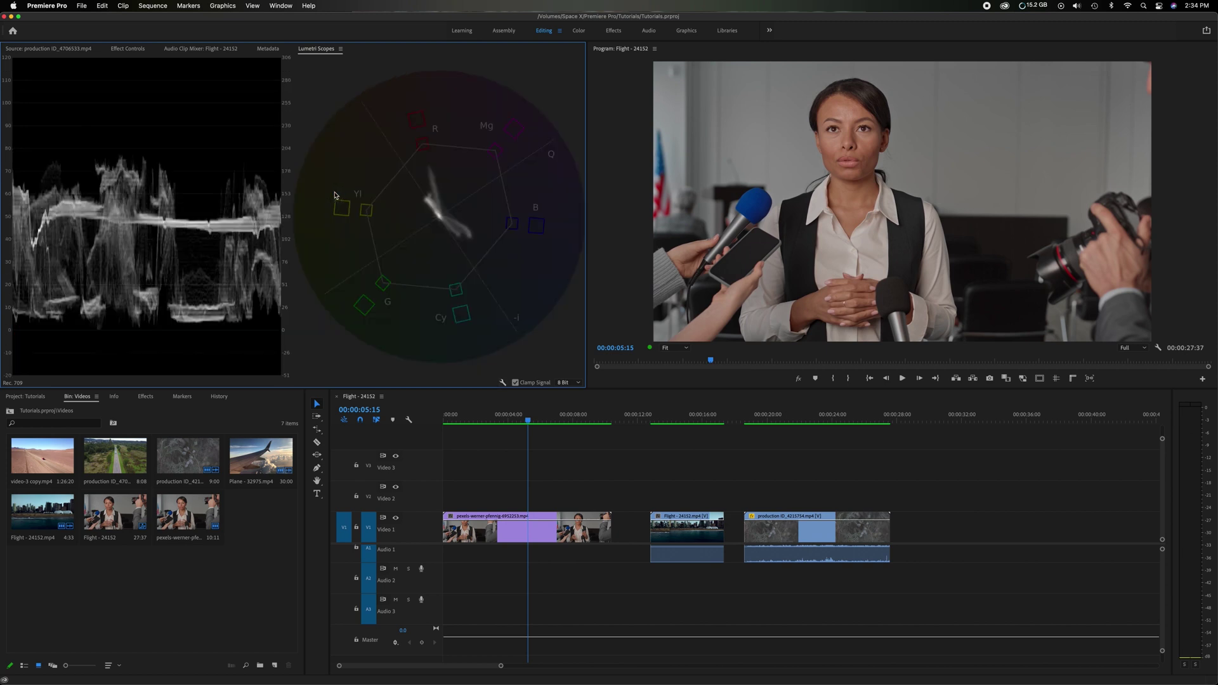
{"action": "right_click", "coordinate": [328, 174]}
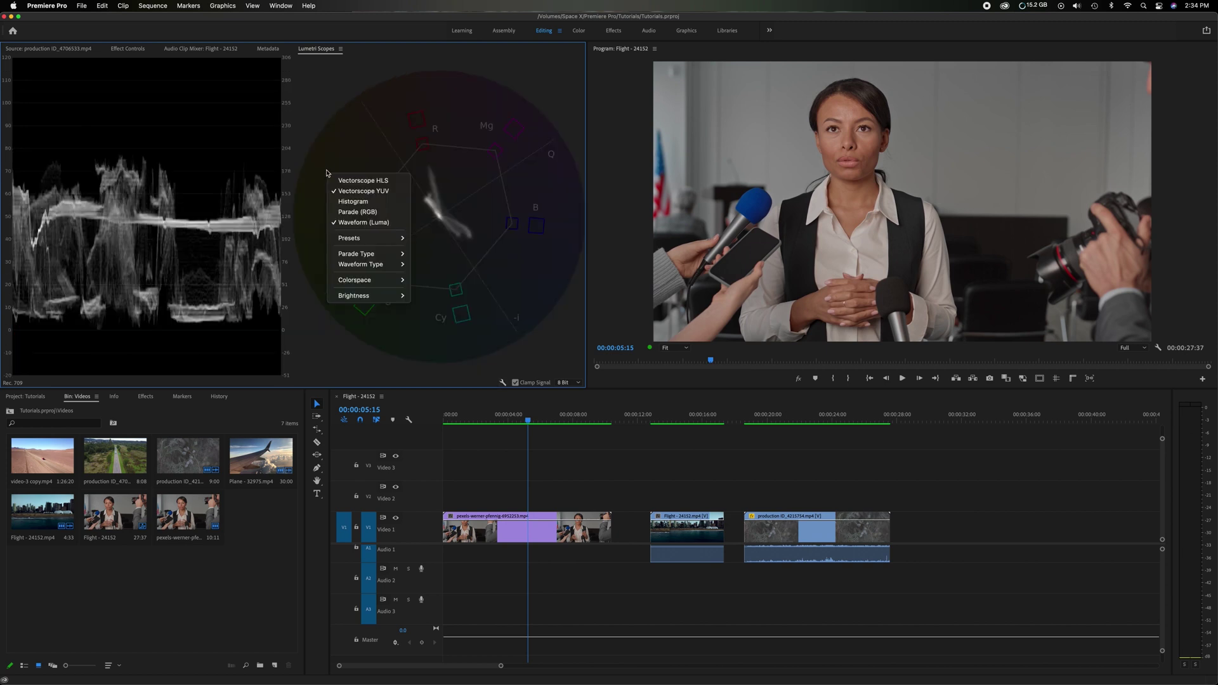
{"action": "left_click", "coordinate": [349, 213]}
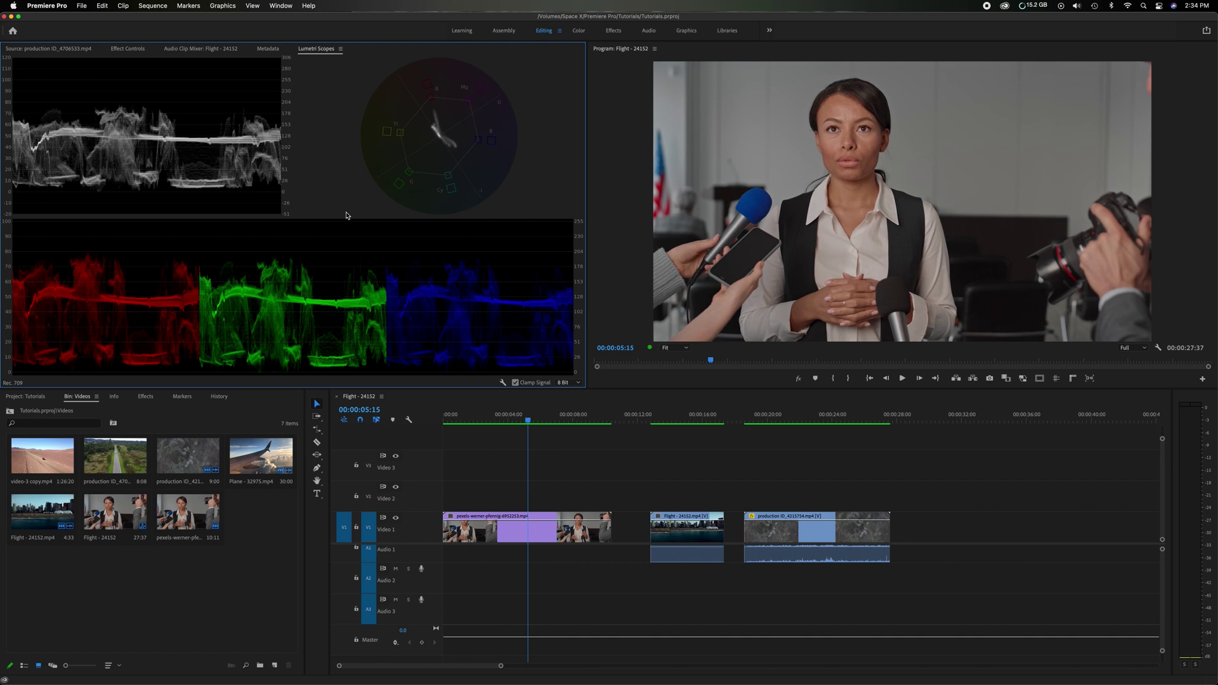
{"action": "right_click", "coordinate": [397, 155]}
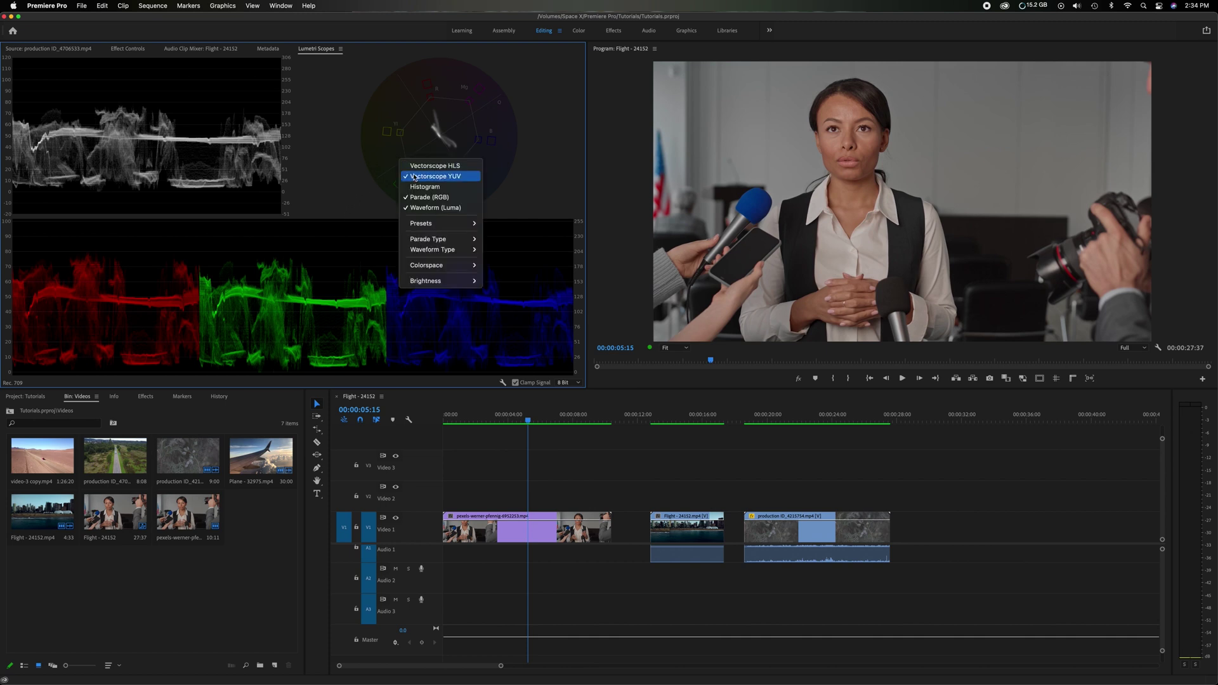
{"action": "left_click", "coordinate": [415, 177]}
{"action": "right_click", "coordinate": [353, 226]}
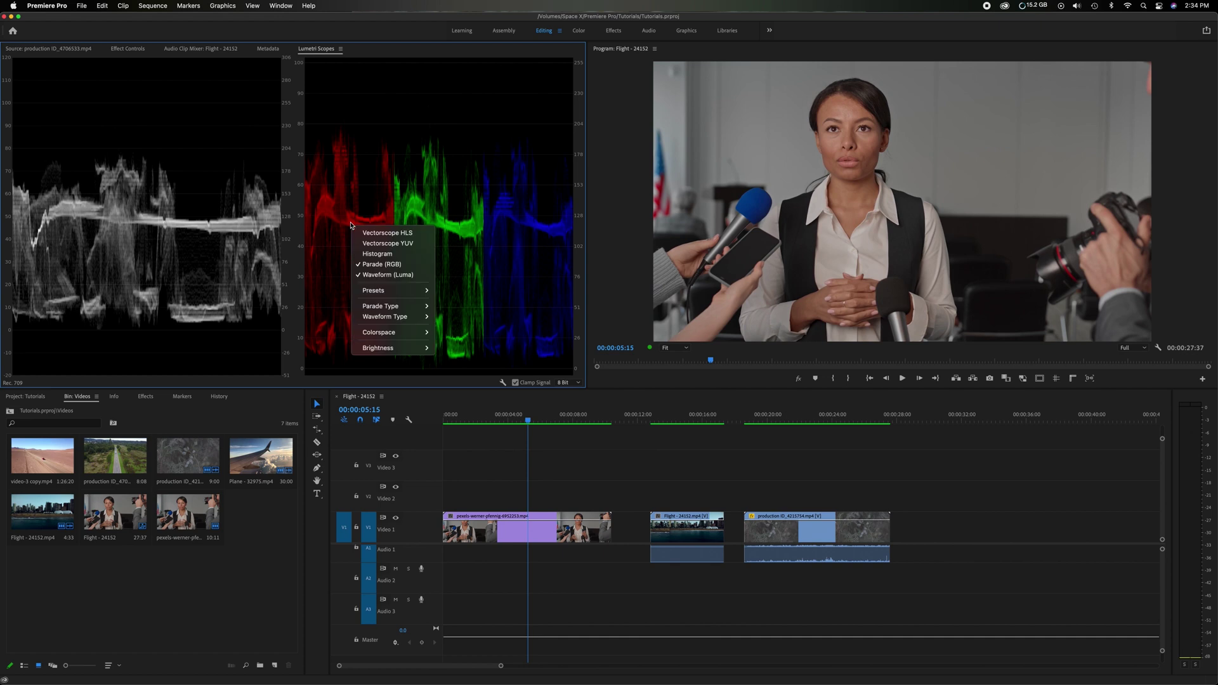
{"action": "left_click", "coordinate": [364, 245]}
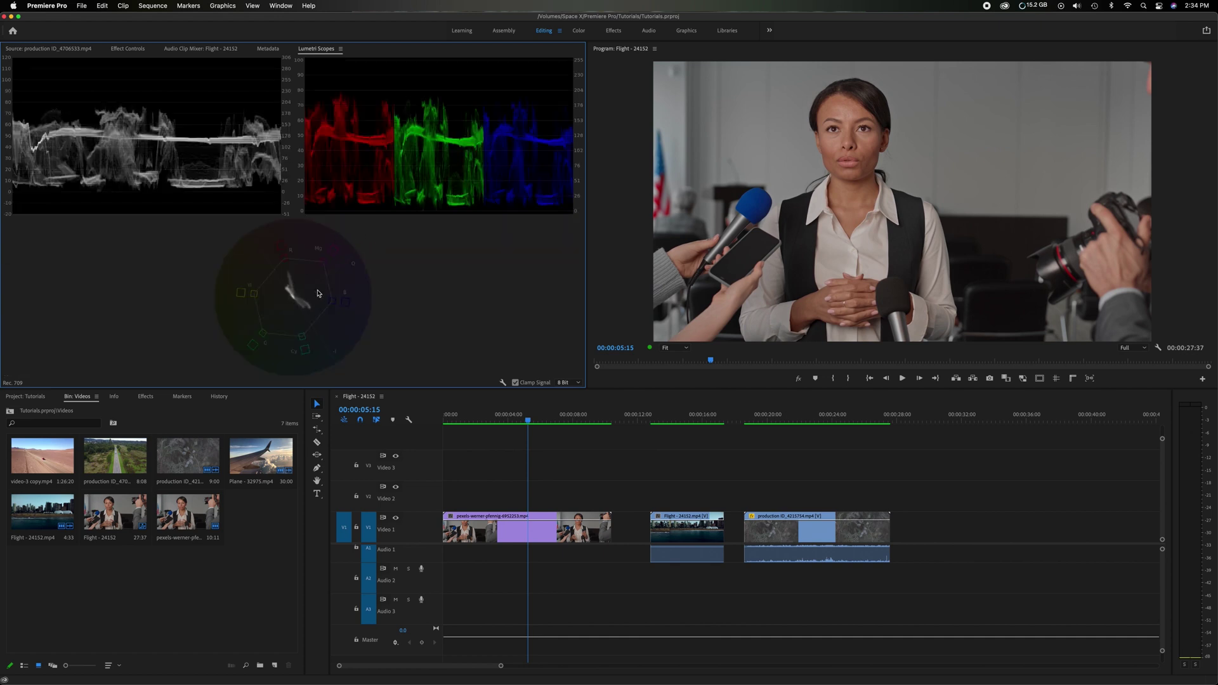
Step: Rebuild the layout: YUV vectorscope beside the waveform, RGB parade spanning the lower half
{"action": "right_click", "coordinate": [297, 275]}
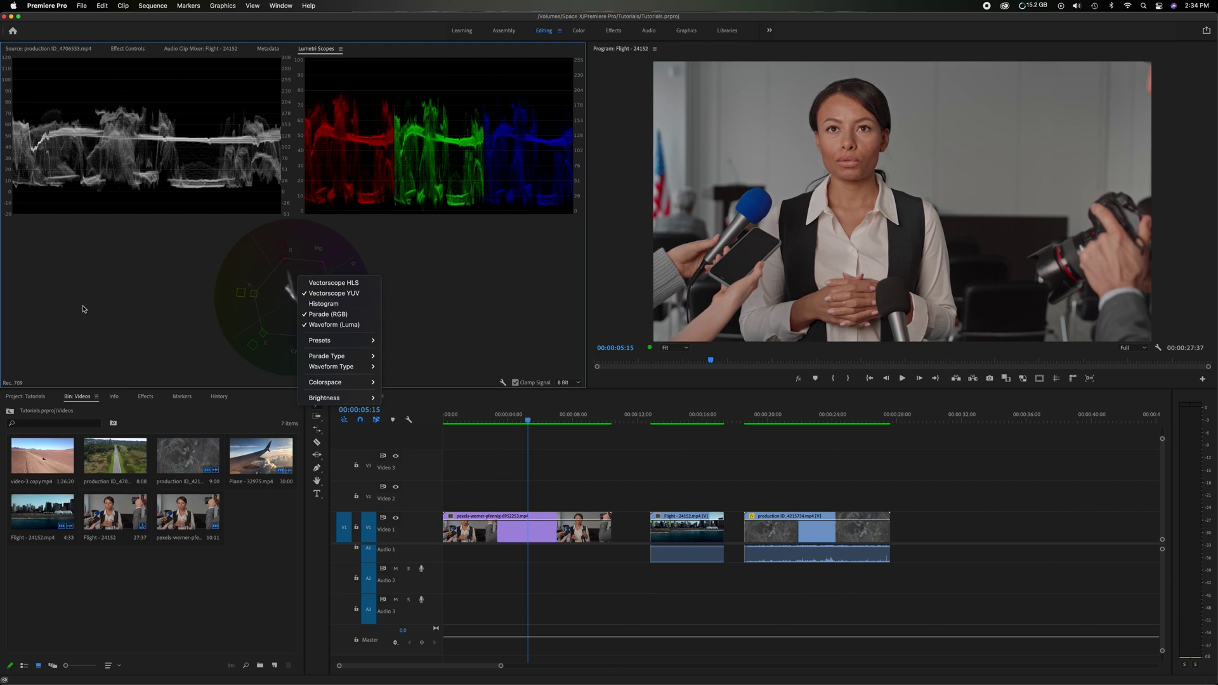
{"action": "left_click", "coordinate": [315, 295]}
{"action": "right_click", "coordinate": [336, 267]}
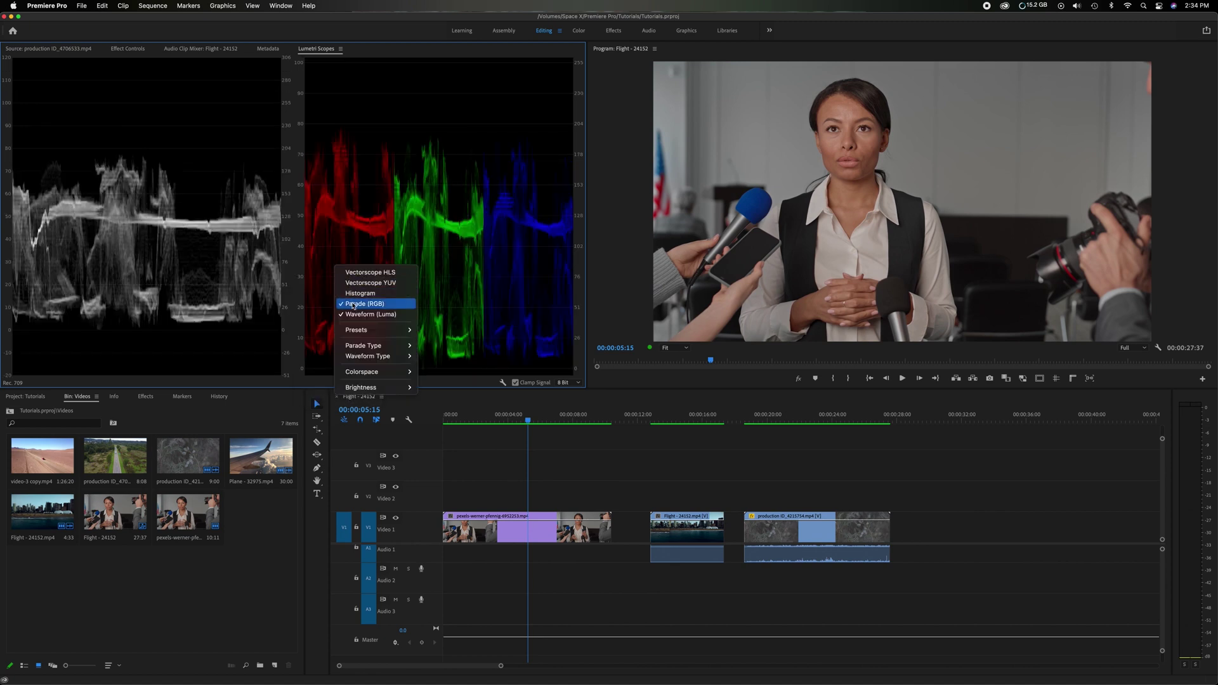
{"action": "left_click", "coordinate": [352, 305]}
{"action": "right_click", "coordinate": [338, 247]}
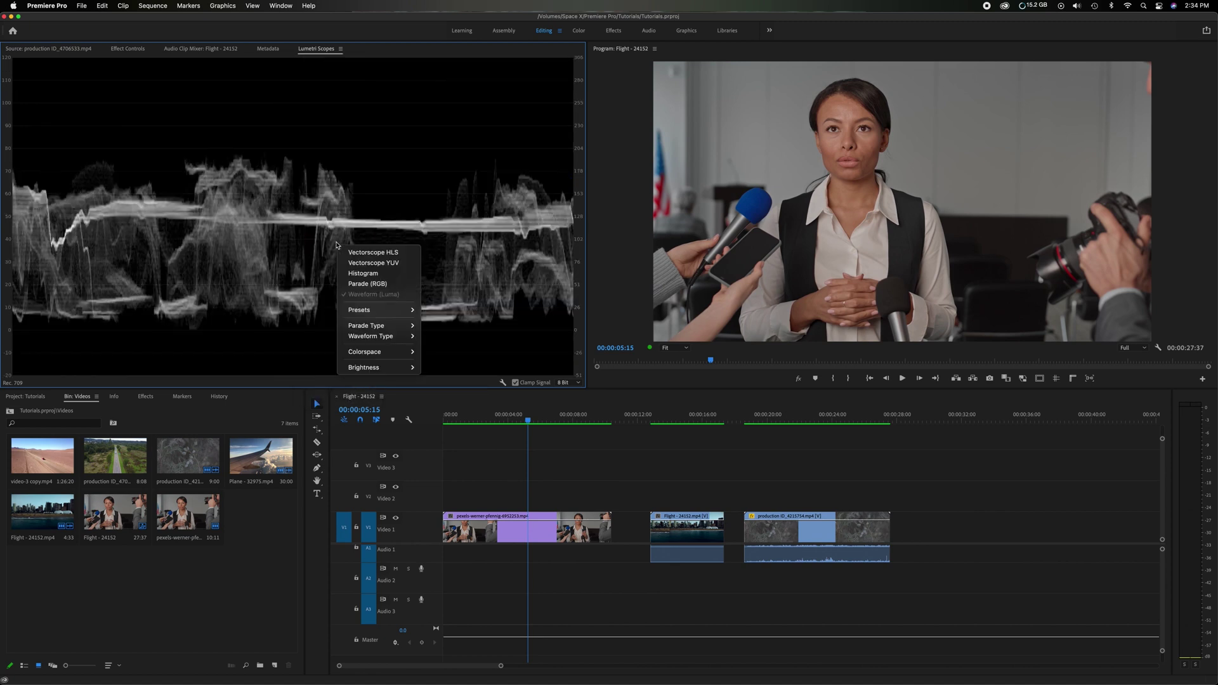
{"action": "left_click", "coordinate": [368, 262]}
{"action": "right_click", "coordinate": [344, 246]}
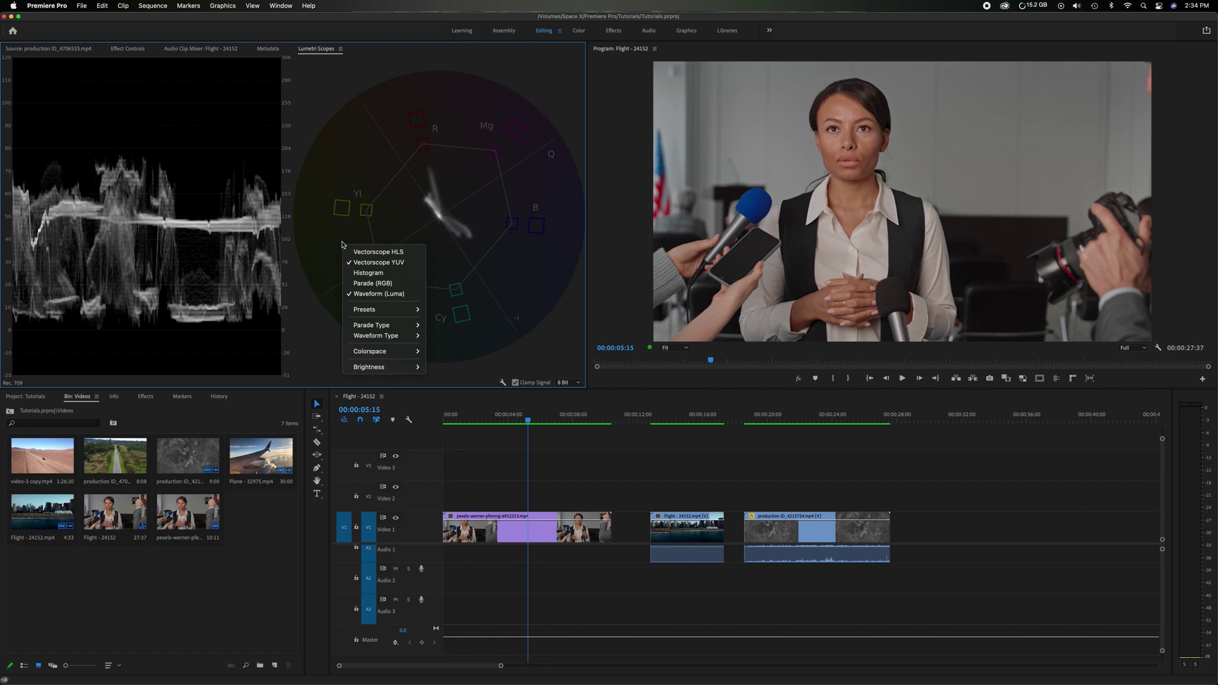
{"action": "left_click", "coordinate": [361, 284]}
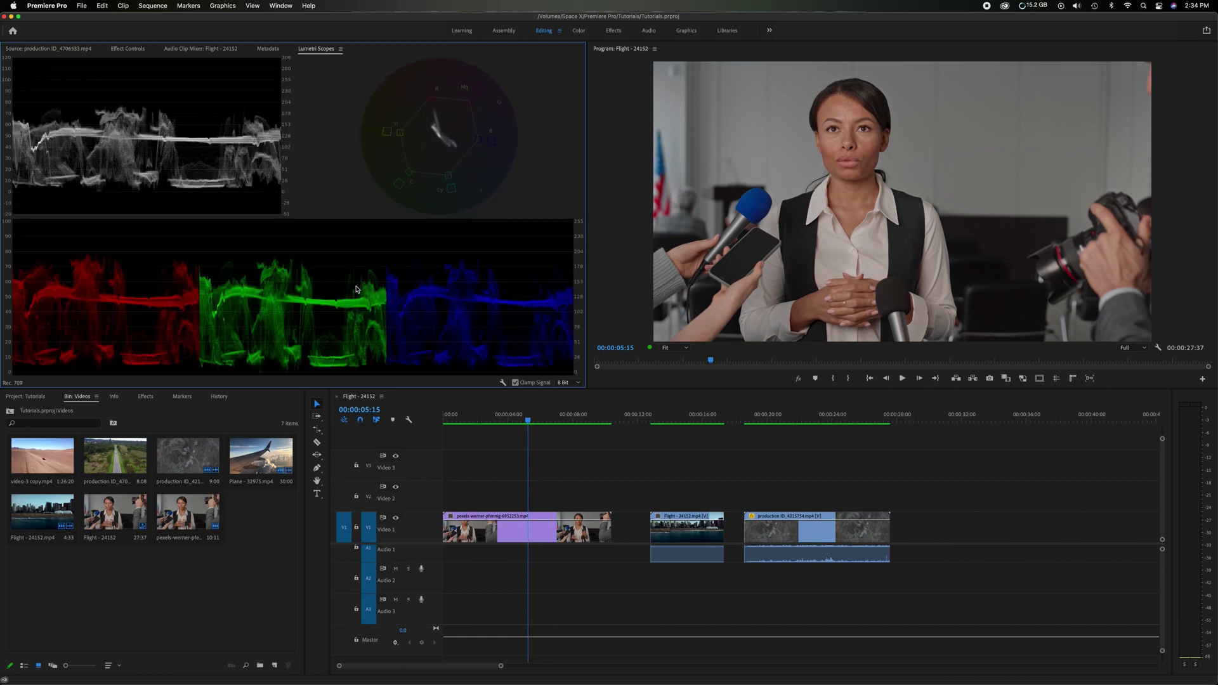
{"action": "right_click", "coordinate": [330, 225]}
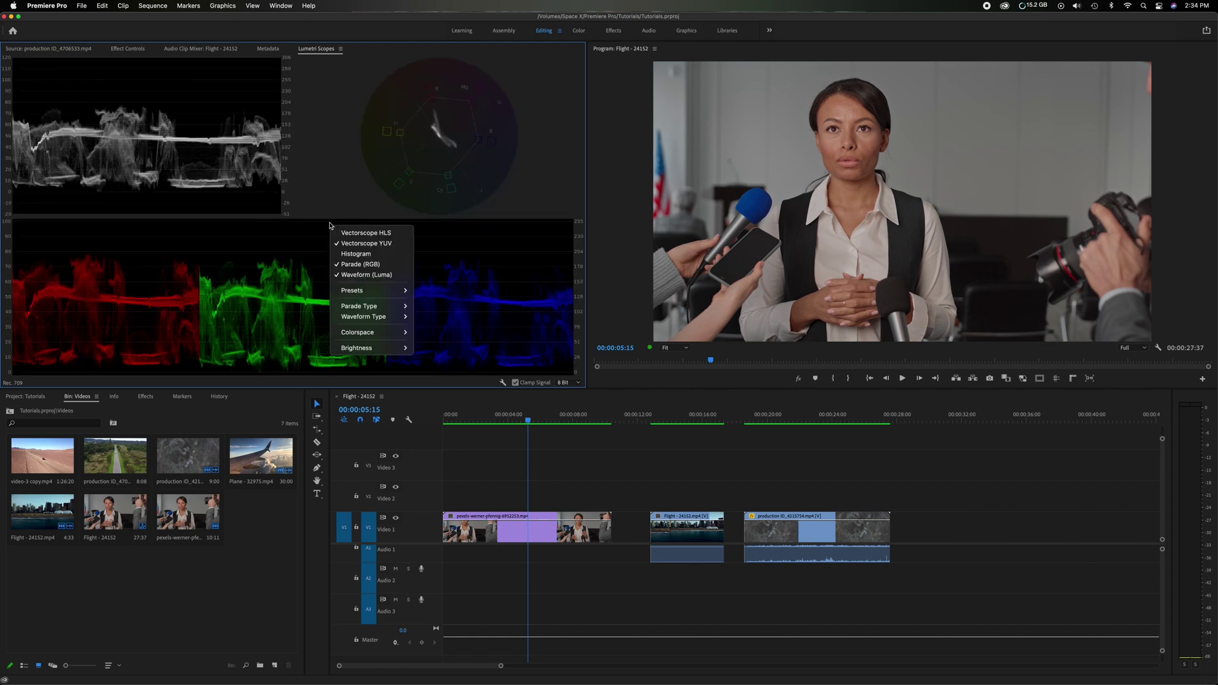
{"action": "mouse_move", "coordinate": [344, 309]}
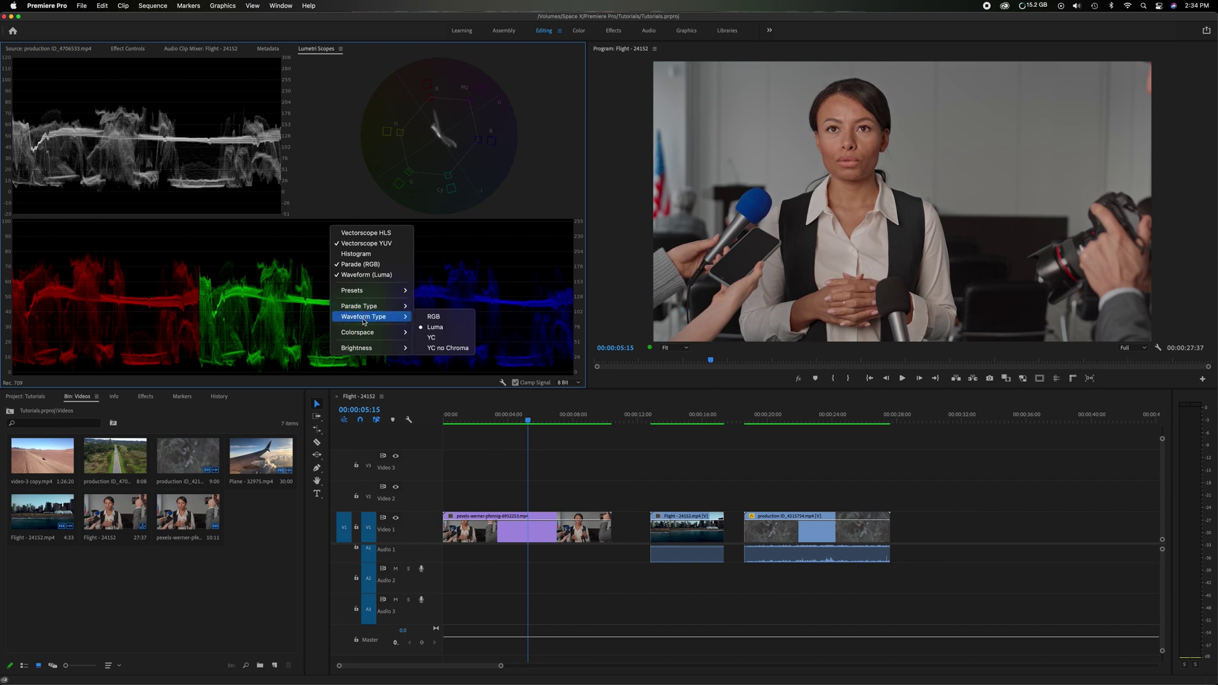
{"action": "left_click", "coordinate": [436, 318]}
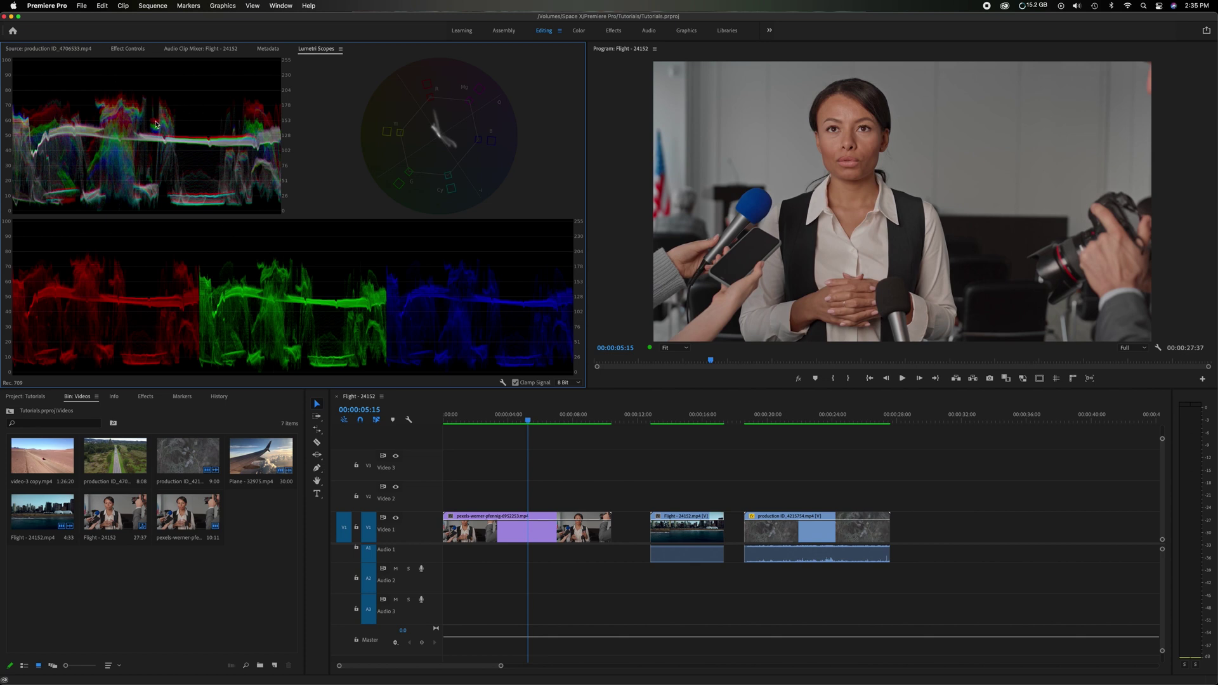
{"action": "right_click", "coordinate": [181, 149]}
{"action": "mouse_move", "coordinate": [247, 239]}
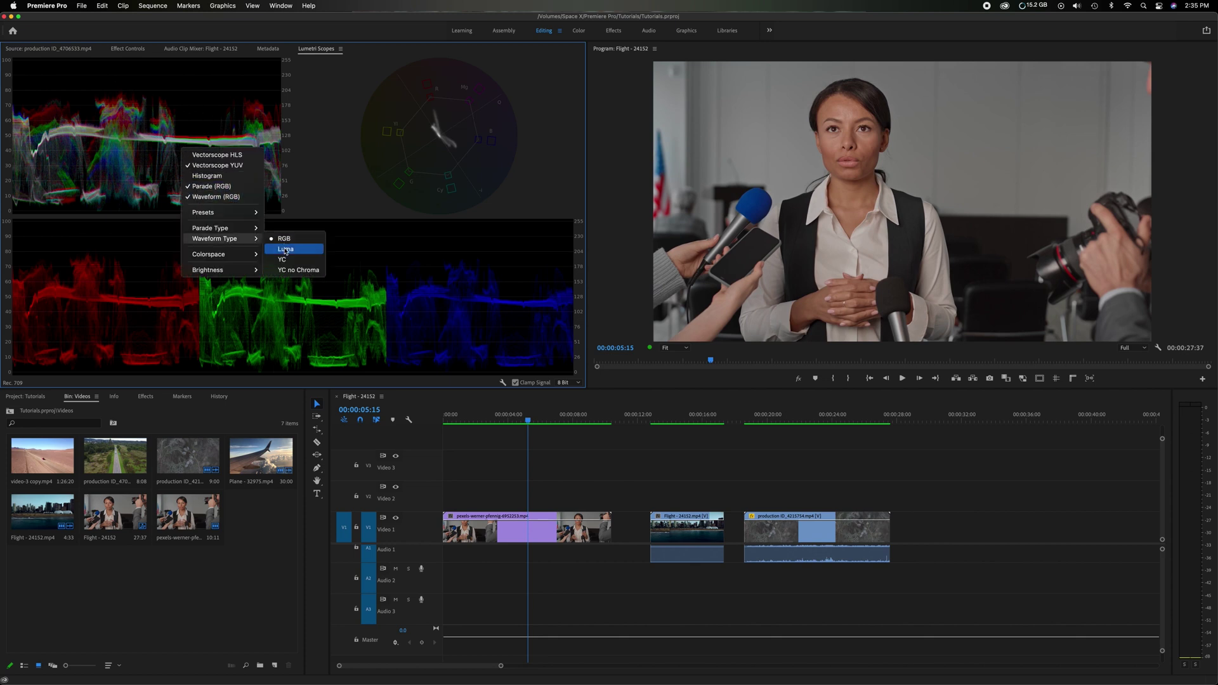
{"action": "left_click", "coordinate": [286, 250]}
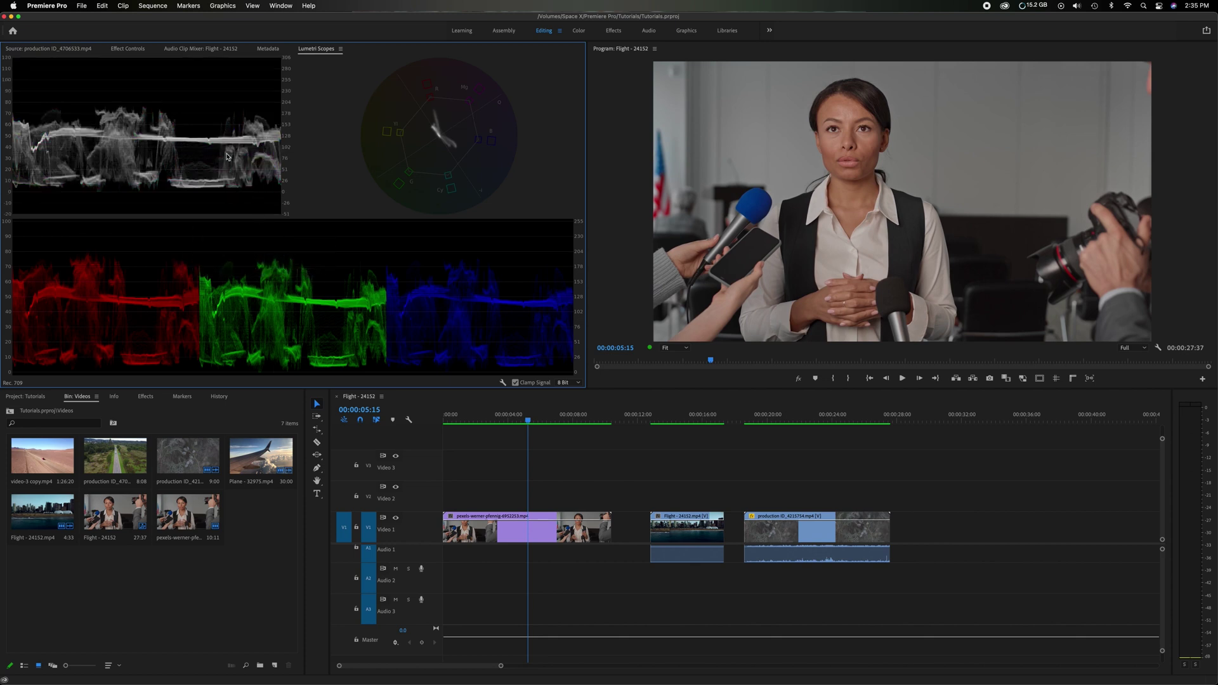
{"action": "right_click", "coordinate": [429, 132]}
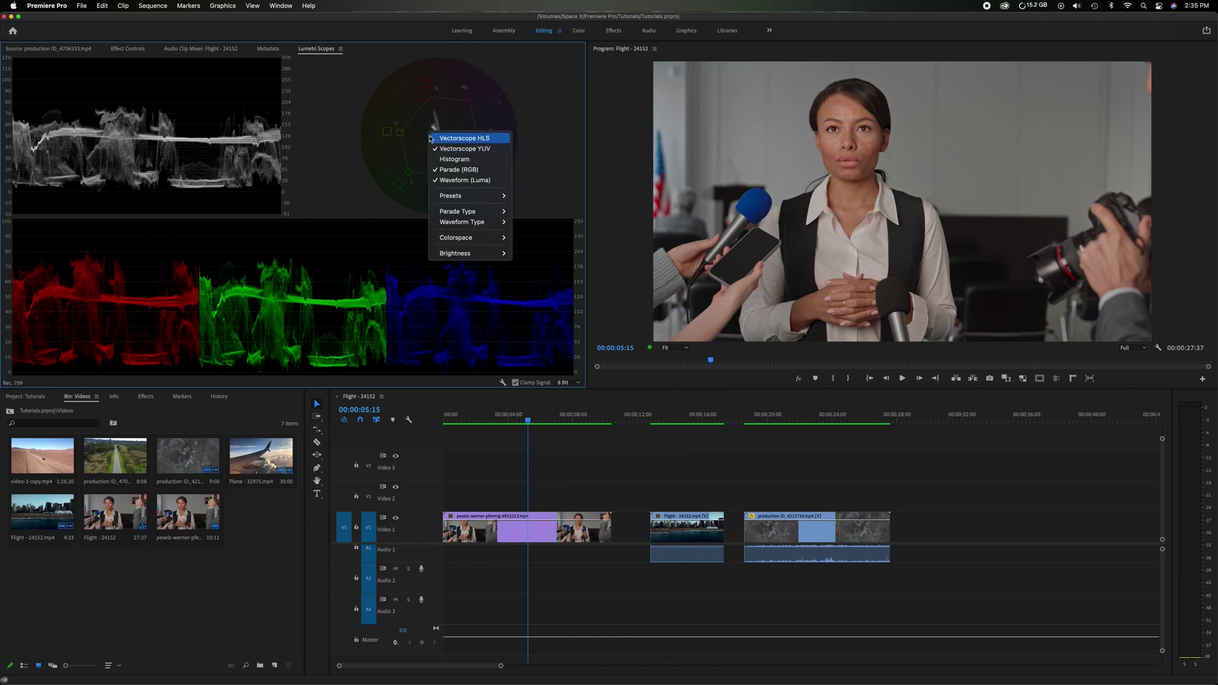
{"action": "left_click", "coordinate": [333, 73]}
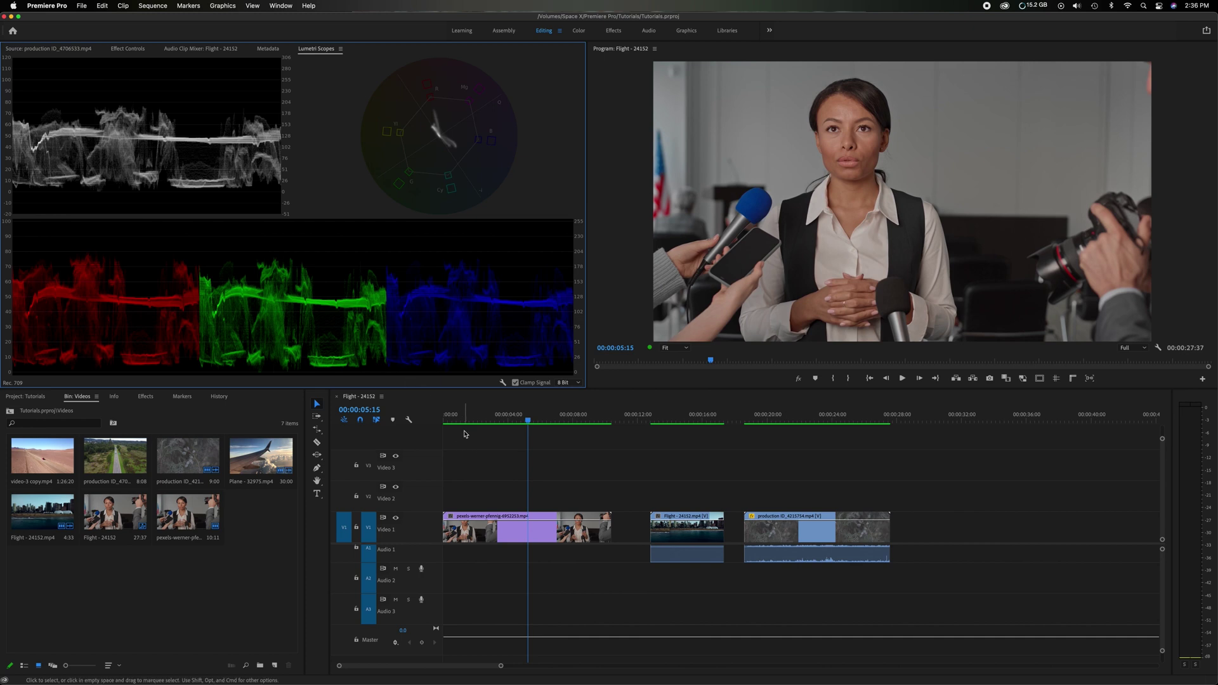
Step: Scrub the playhead back and forth through the interview clip, ending near 00:00:01:30
{"action": "left_click_drag", "start_coordinate": [466, 424], "coordinate": [510, 422]}
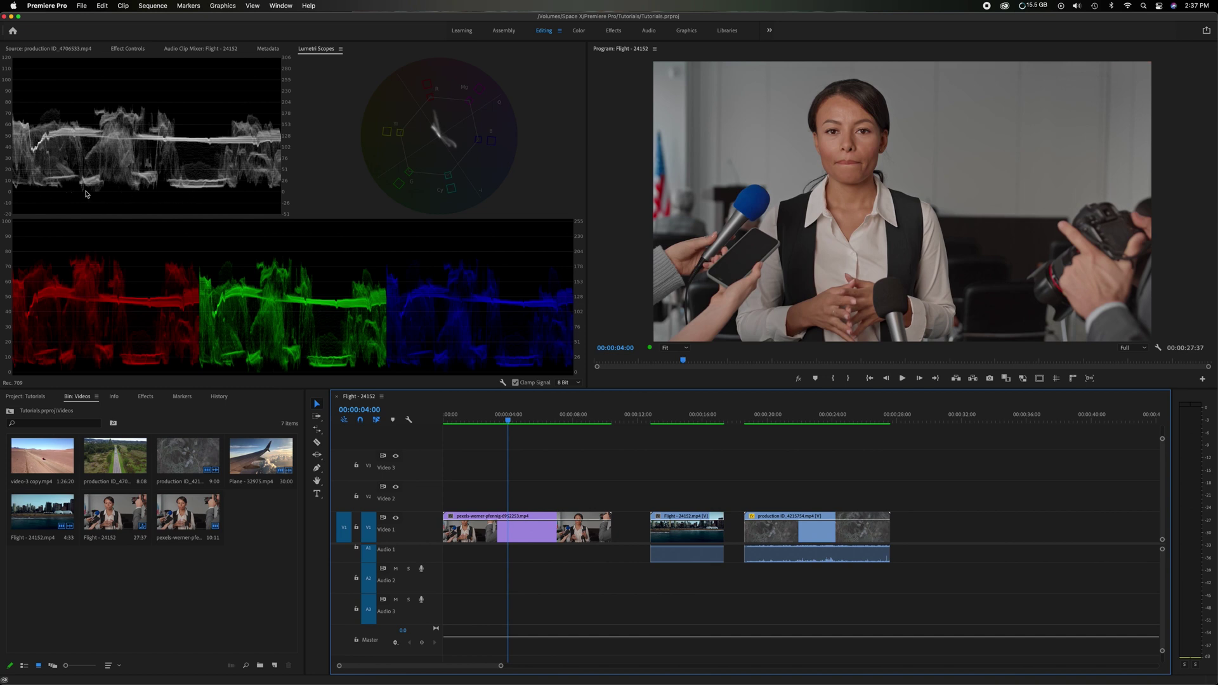
{"action": "left_click_drag", "start_coordinate": [508, 420], "coordinate": [470, 423]}
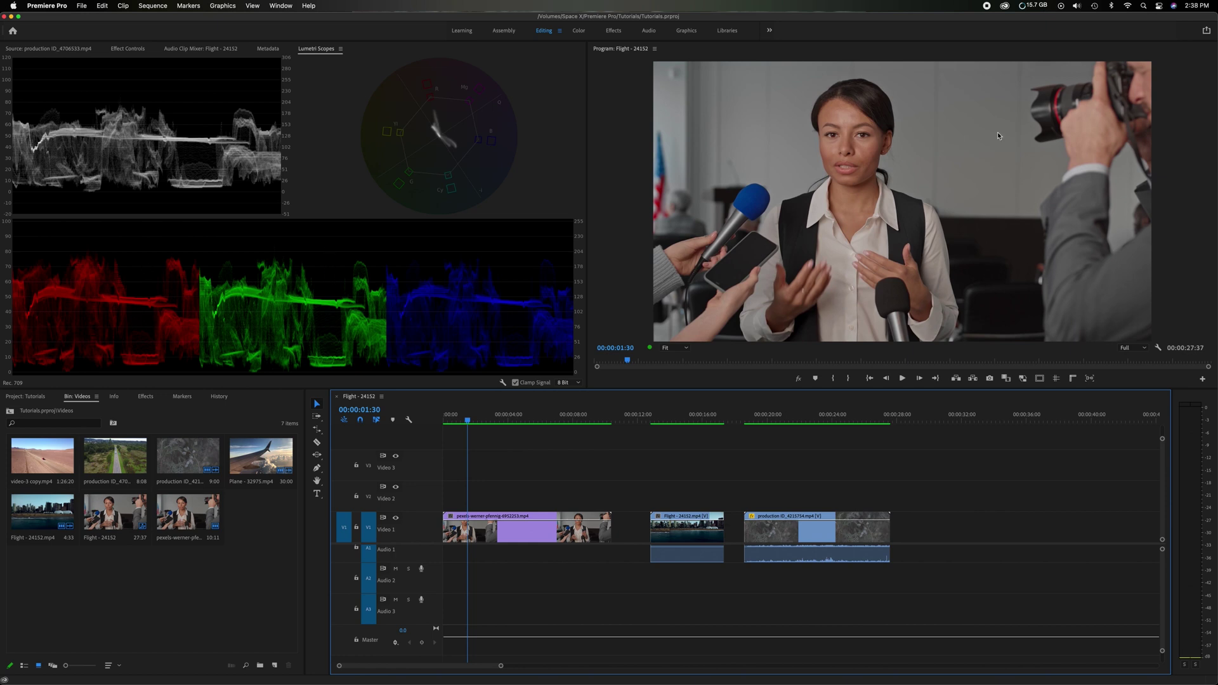
Step: Settle the playhead at 00:00:02:12 in the interview clip, then scrub further forward
{"action": "left_click", "coordinate": [471, 420]}
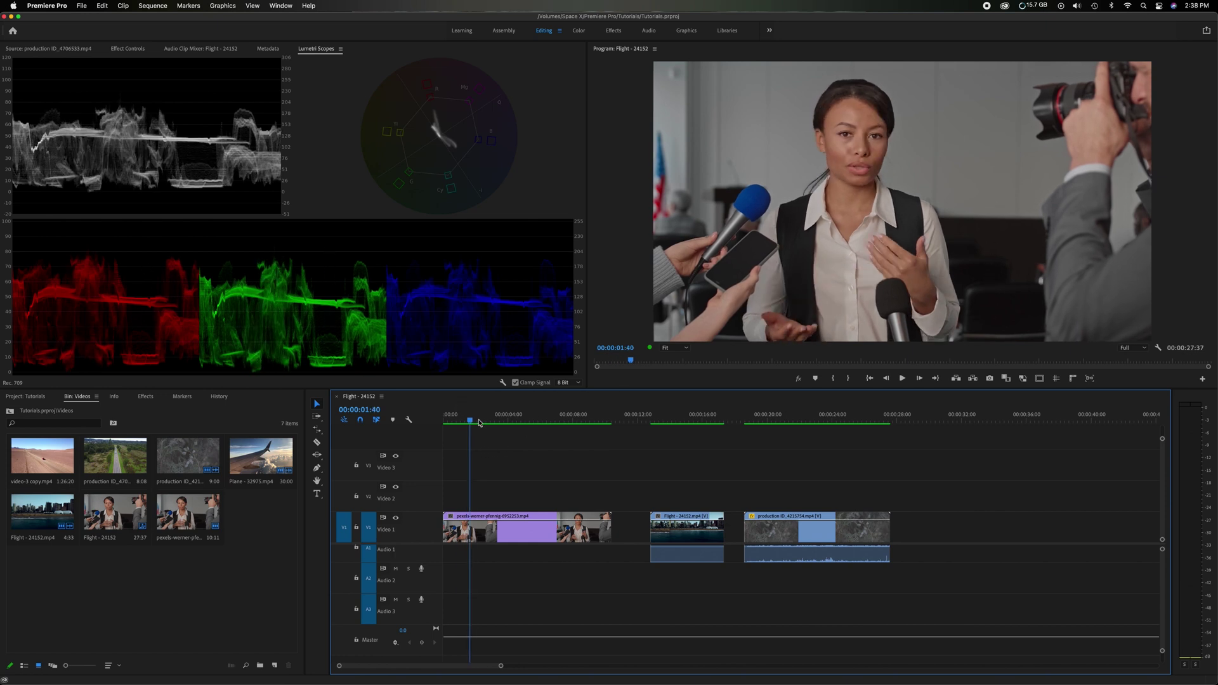
{"action": "mouse_move", "coordinate": [480, 423]}
{"action": "left_mouse_down"}
{"action": "mouse_move", "coordinate": [522, 420]}
{"action": "mouse_move", "coordinate": [449, 420]}
{"action": "mouse_move", "coordinate": [480, 418]}
{"action": "left_mouse_up"}
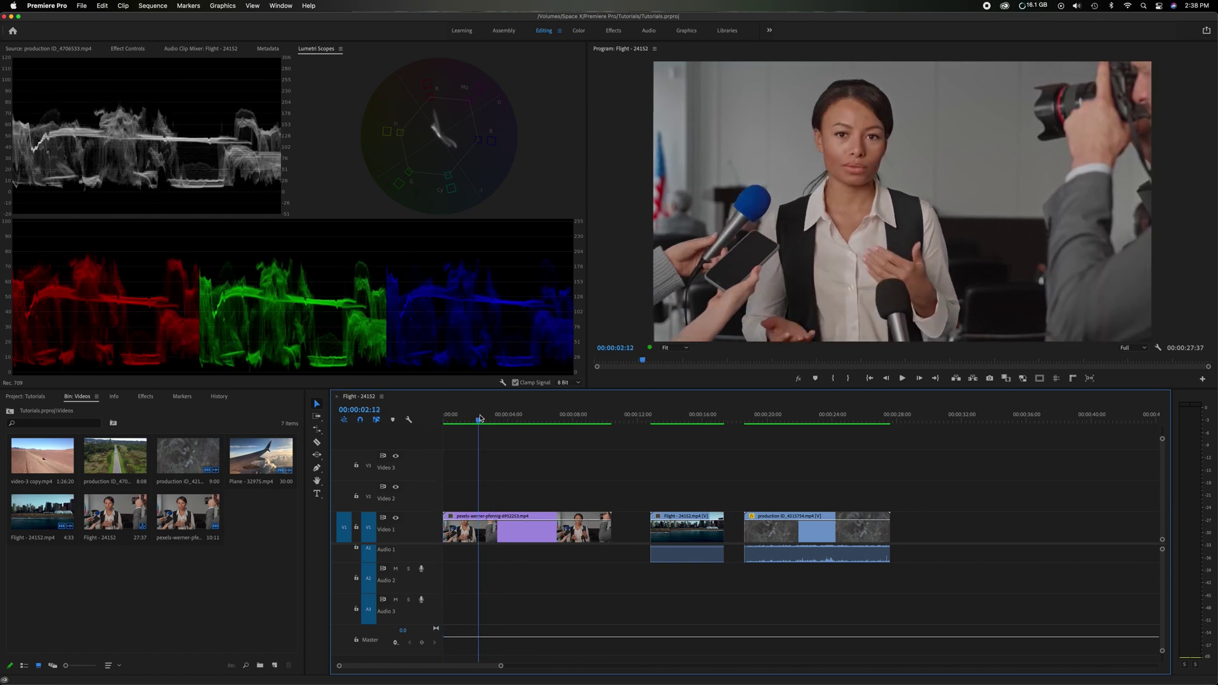
{"action": "left_click", "coordinate": [994, 193]}
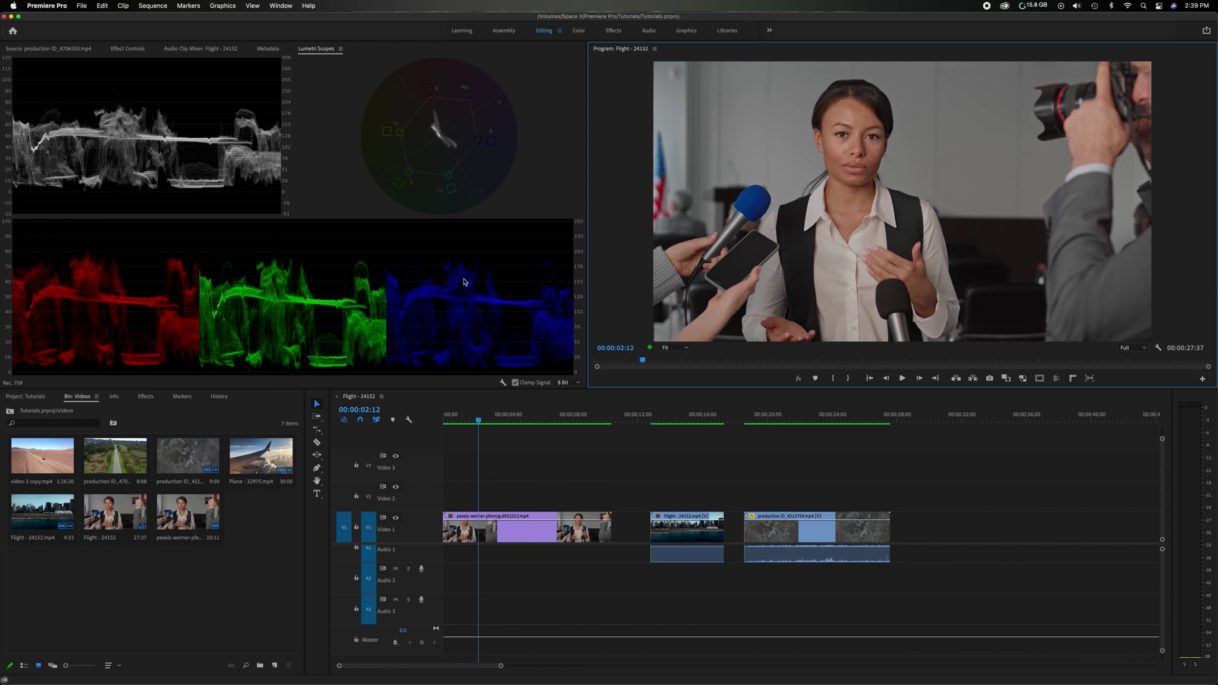
{"action": "left_click_drag", "start_coordinate": [478, 421], "coordinate": [516, 417]}
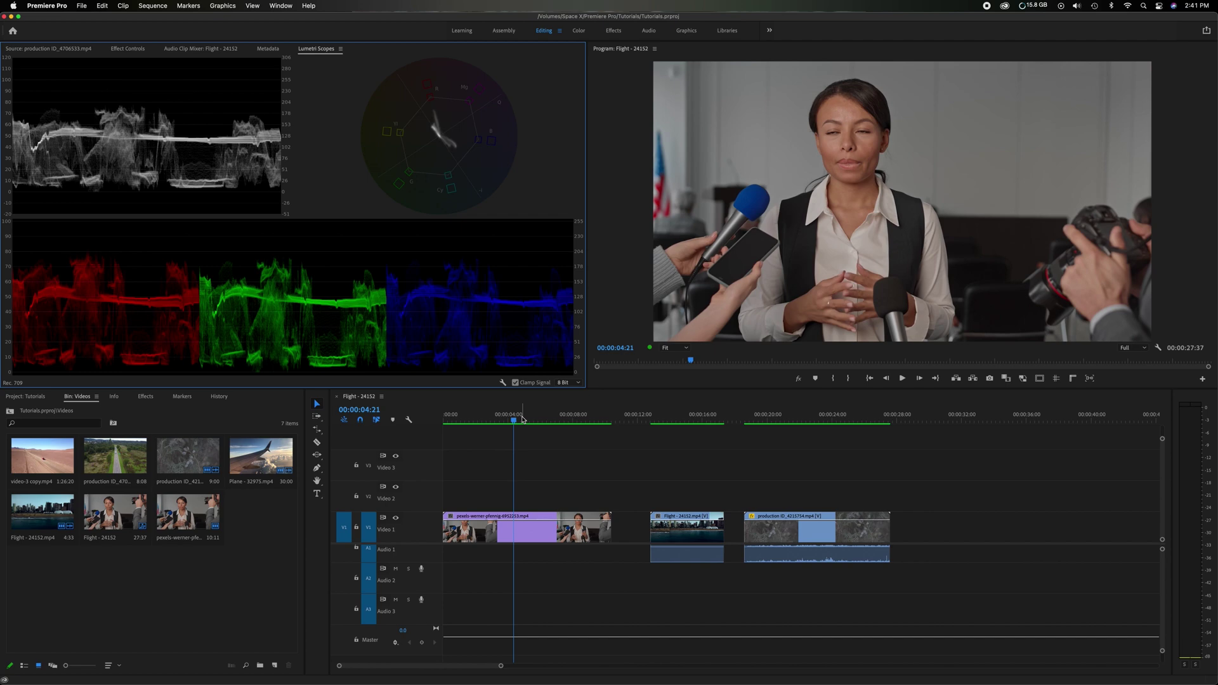
Step: Scroll the timeline right toward the later clips
{"action": "scroll", "coordinate": [522, 418], "scroll_direction": "right", "scroll_amount": 2}
Step: Drag the playhead into the Flight city beach clip at about 00:00:15:19
{"action": "left_click_drag", "start_coordinate": [524, 419], "coordinate": [662, 419]}
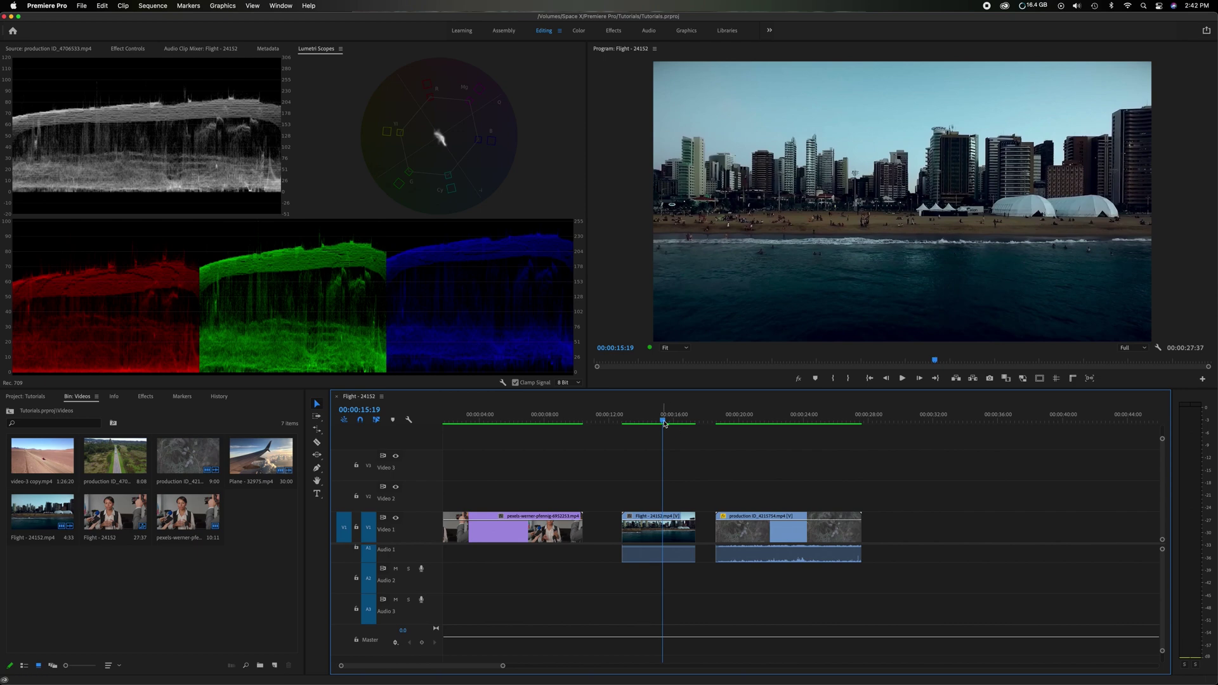
Step: Read the evergreen-branch clip's scopes, then return the playhead to 00:00:05:01 in the interview
{"action": "left_click_drag", "start_coordinate": [665, 424], "coordinate": [767, 422]}
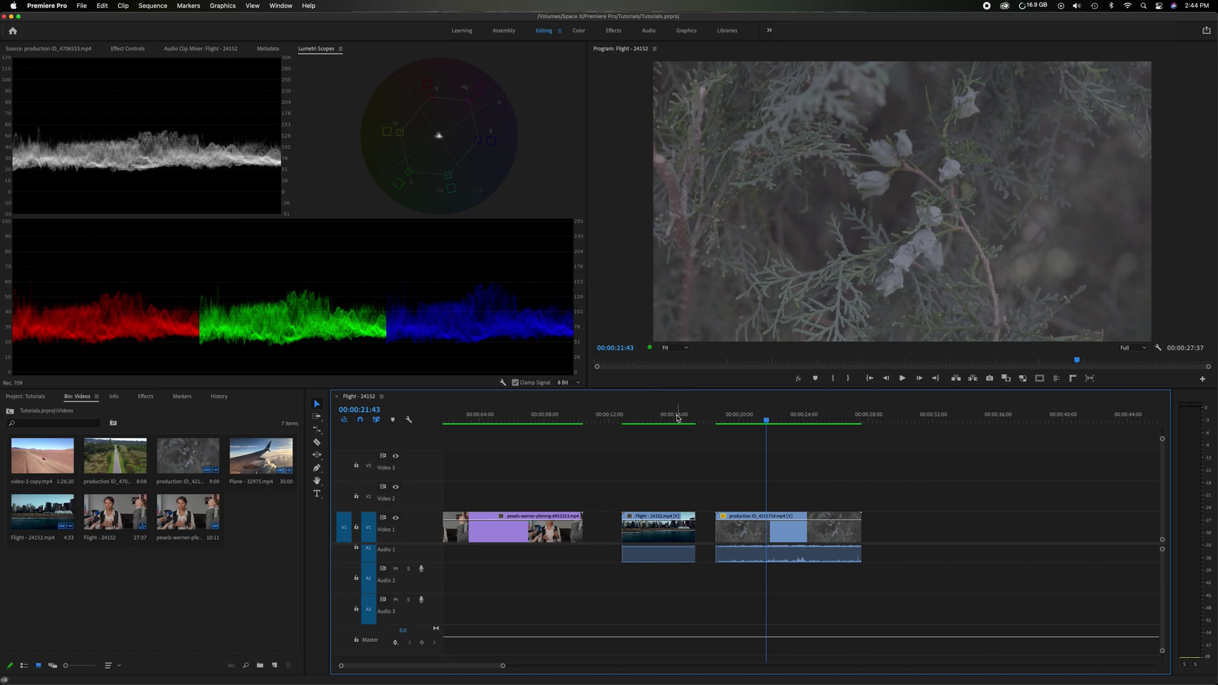
{"action": "left_click_drag", "start_coordinate": [679, 418], "coordinate": [497, 419]}
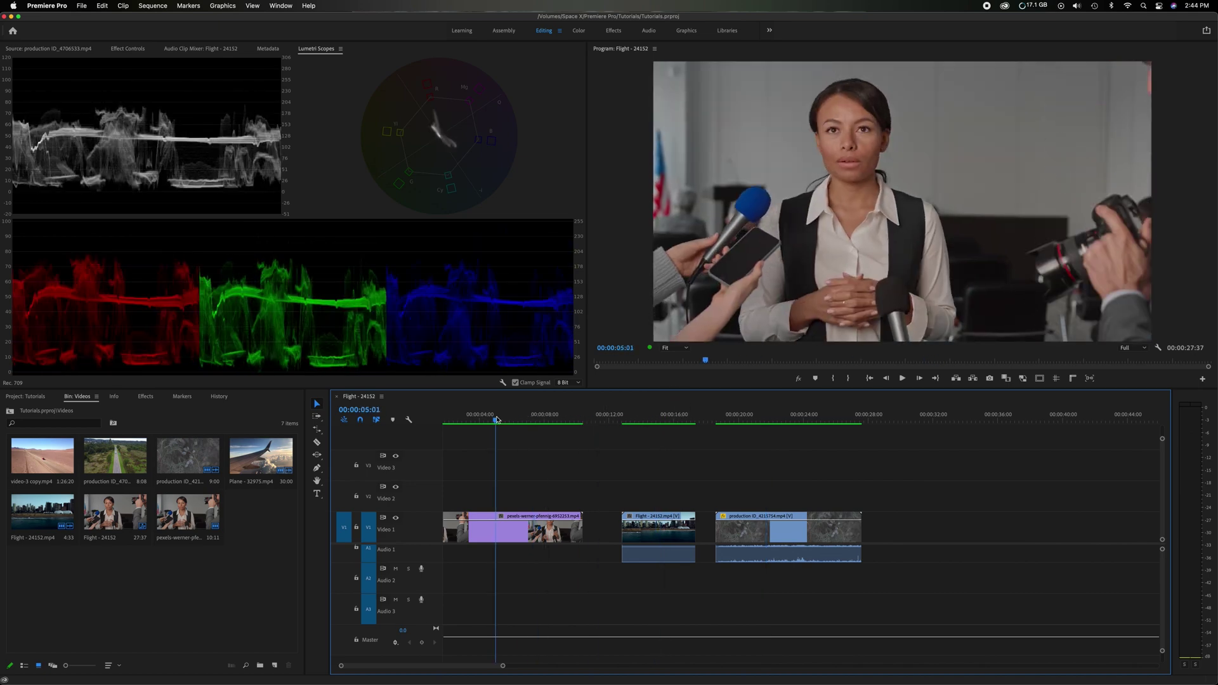